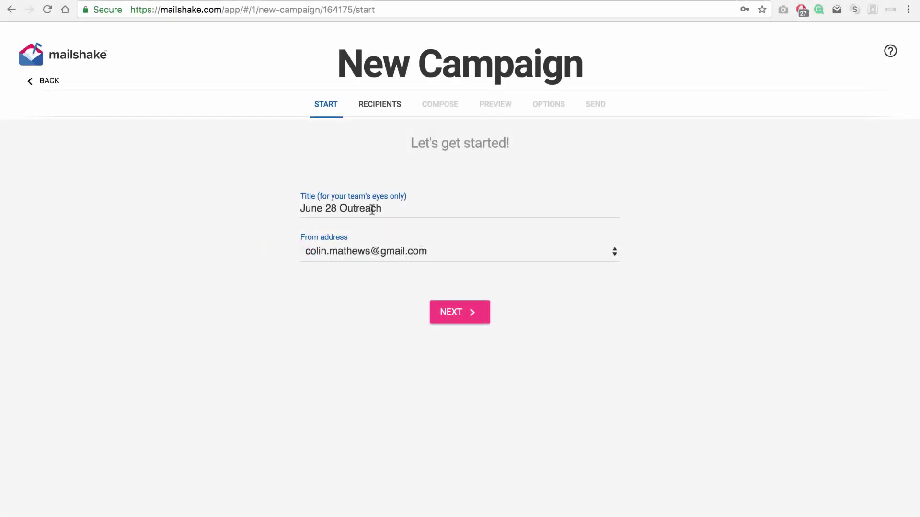
Rename the new campaign's title to Drone Sales and continue to recipients
triple_click(372, 210)
text(Drone Sales)
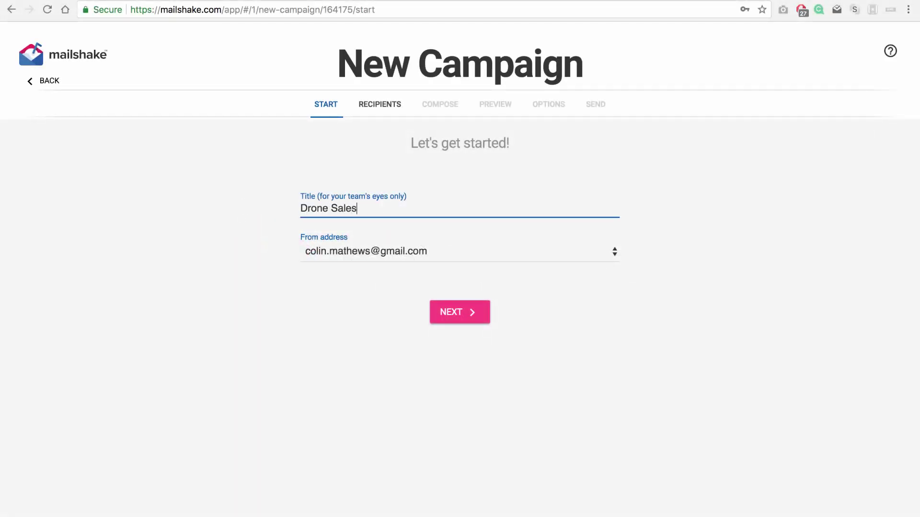
click(449, 314)
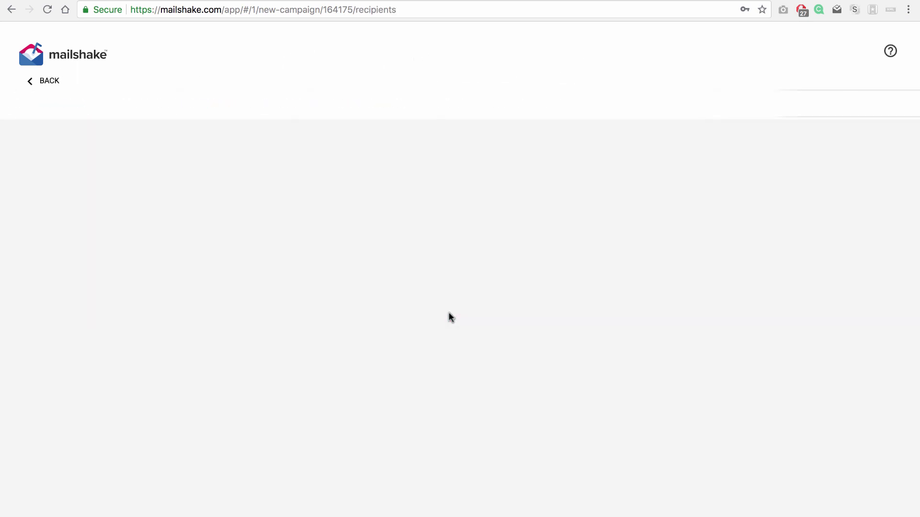
Import recipients from sample-csvs/Chicago Trade Show.csv, accepting the Email and Name column mapping
click(519, 220)
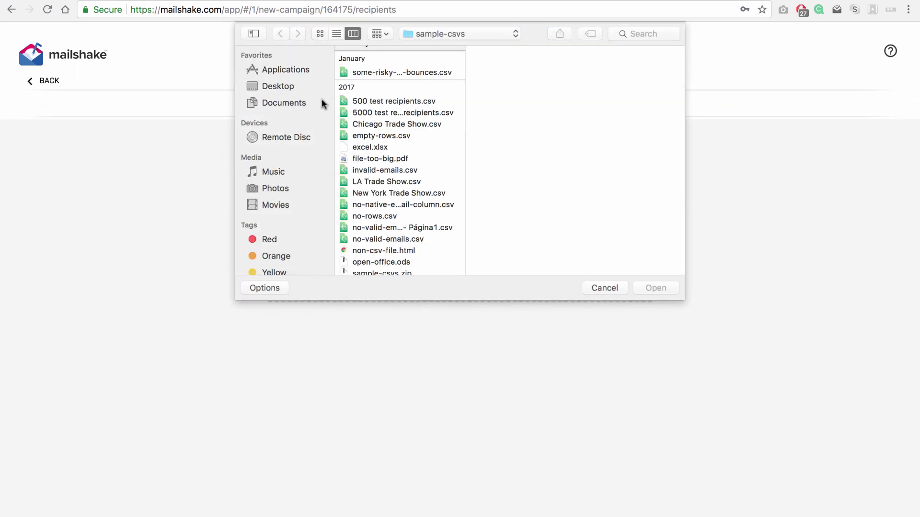
click(289, 86)
click(376, 70)
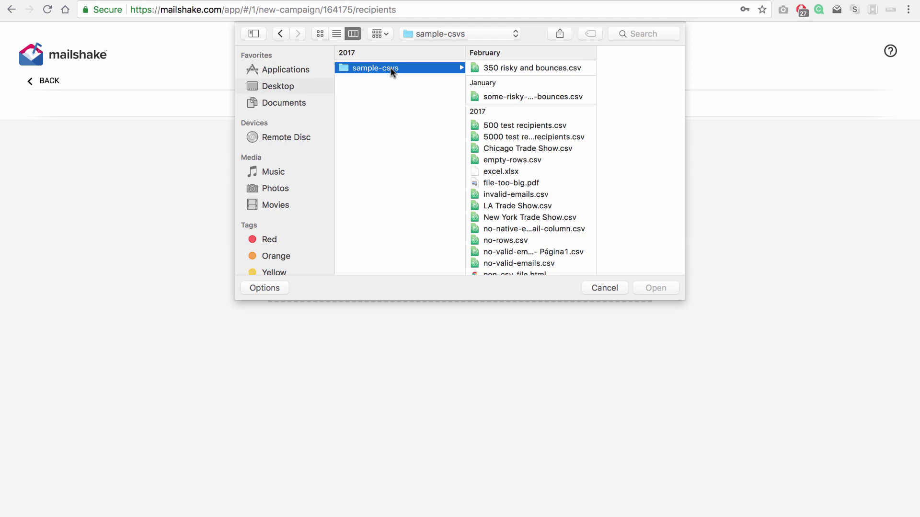
click(502, 148)
click(655, 288)
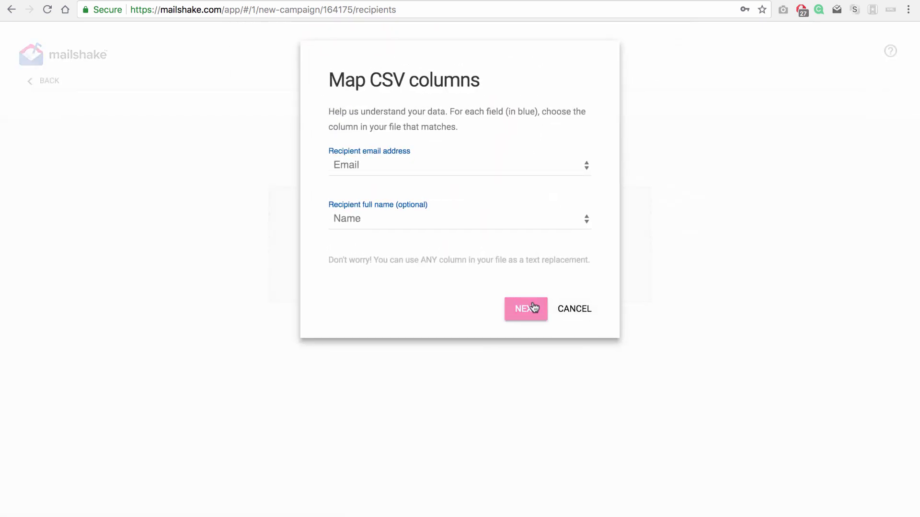
click(532, 309)
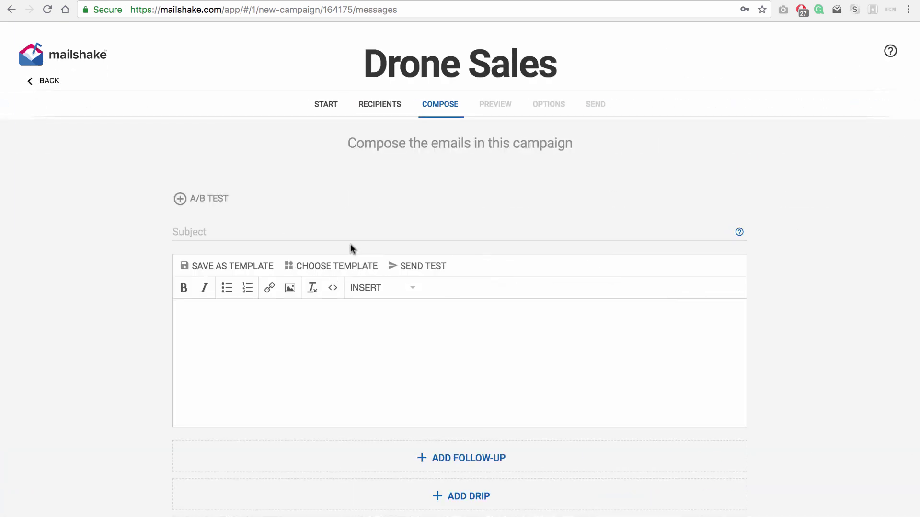
Paste the subject 'Looking for a partner in the drone space' and the prepared email body
click(338, 231)
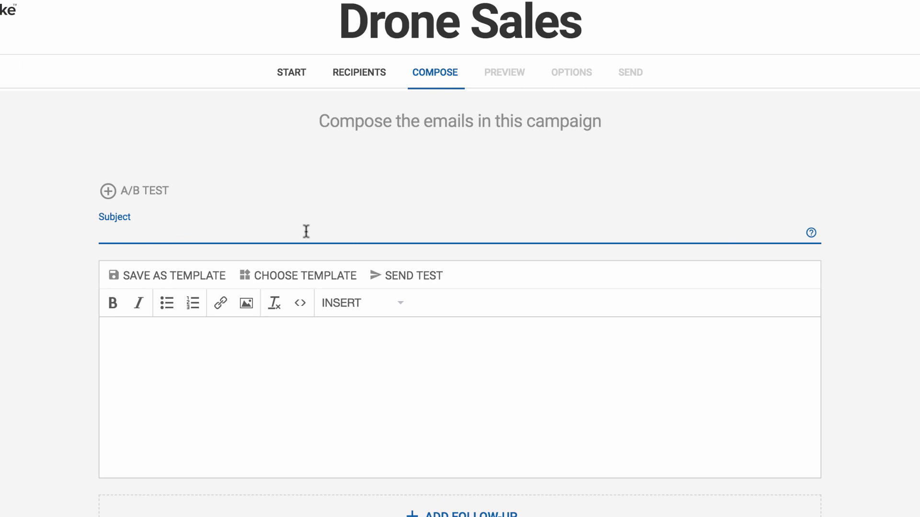
text(Looking for a partner in the drone space)
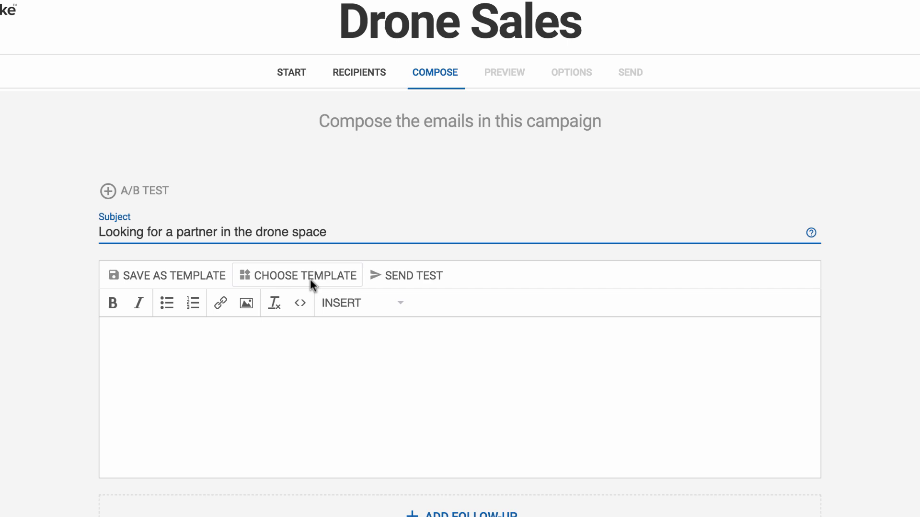
click(344, 360)
scroll(344, 360, down, 2)
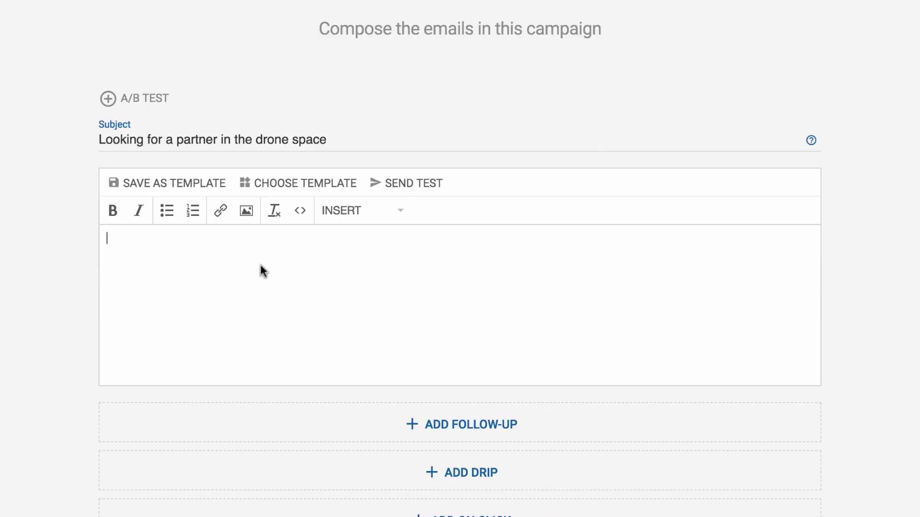
text(Hi {{first}},  I’m trying to get in contact with the person in charge of sales. I’m crowdfunding a really cool new gadget...it’s a drone that can catch frisbees, and yes, it really works! :) We’ve already broken our goal of $20k and I’m feeling out interest to see where we can get this on the shelves.  Do you have time for a quick phone call? If I don’t have the right person, I’d really appreciate a nudge in the right direction.)
scroll(261, 265, down, 1)
scroll(261, 264, down, 4)
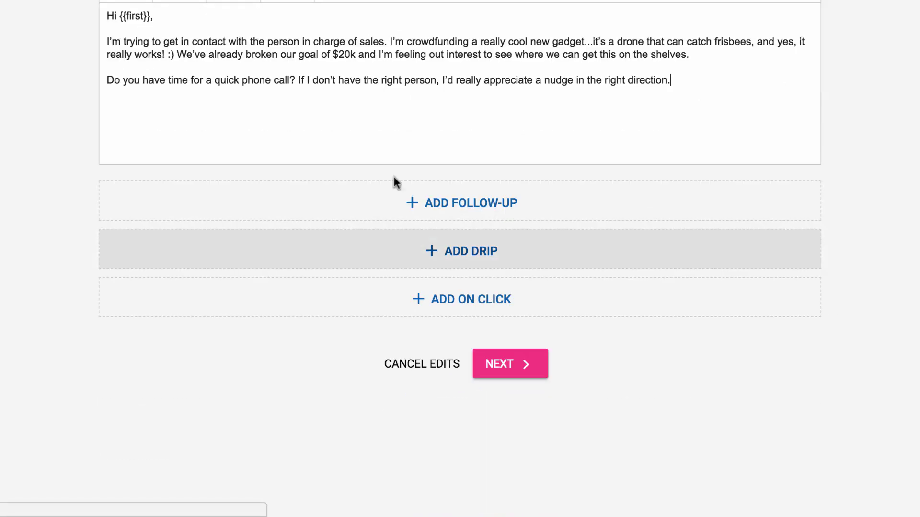
Add a follow-up sent after 7 days and paste its prepared message
click(396, 203)
click(202, 272)
double_click(201, 273)
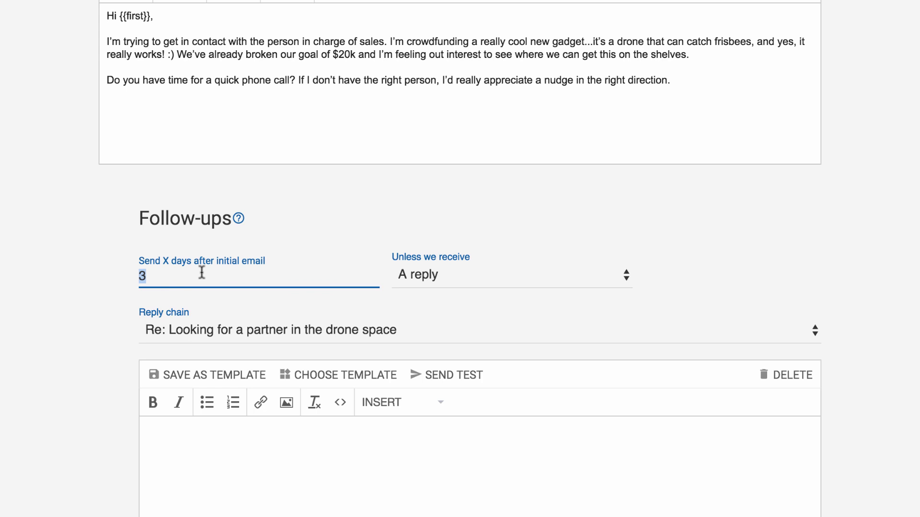
text(7)
scroll(287, 263, down, 4)
click(325, 254)
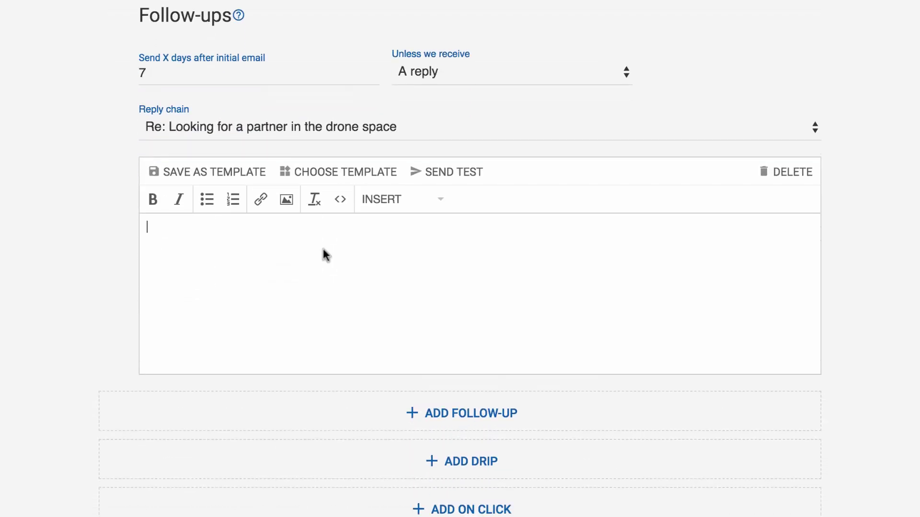
text(Hi again,  I wanted to check to see if you might have 15 minutes next week for a phone call?  Thank you!)
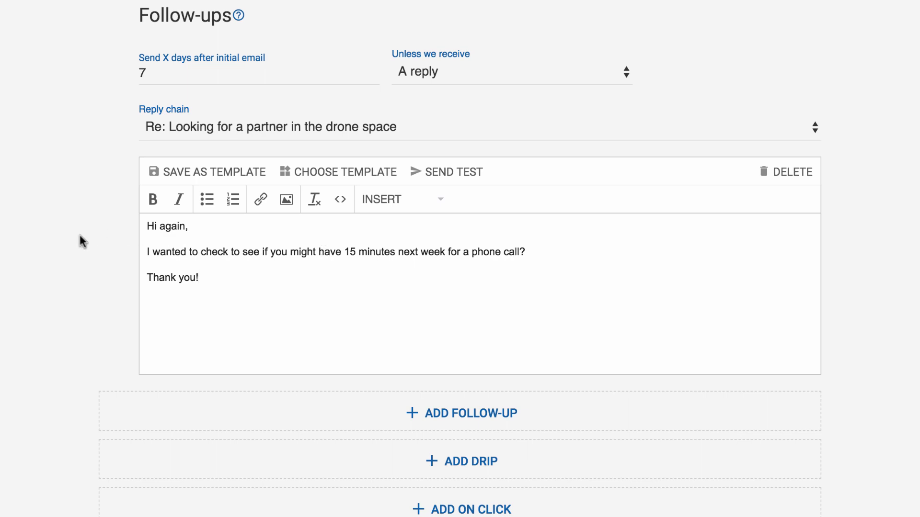
scroll(79, 235, up, 6)
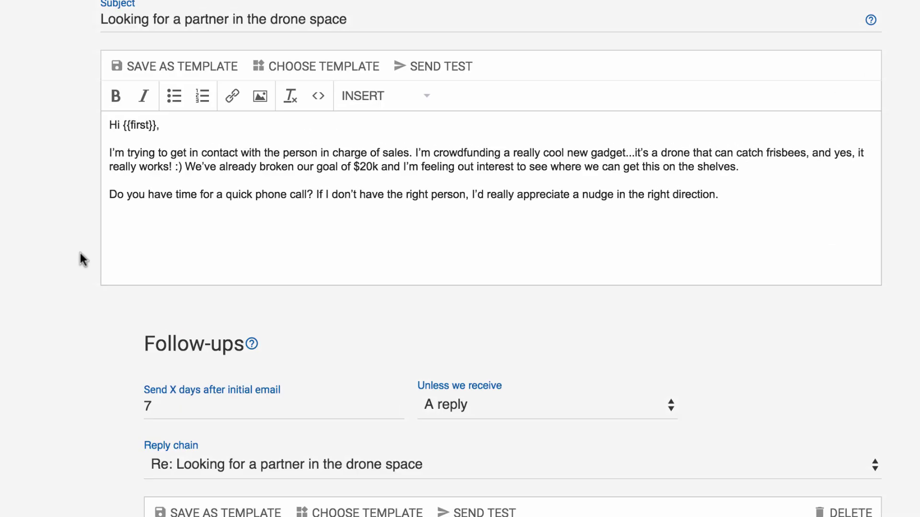
Create A/B test Segment B with Copy from Segment A kept checked
click(211, 171)
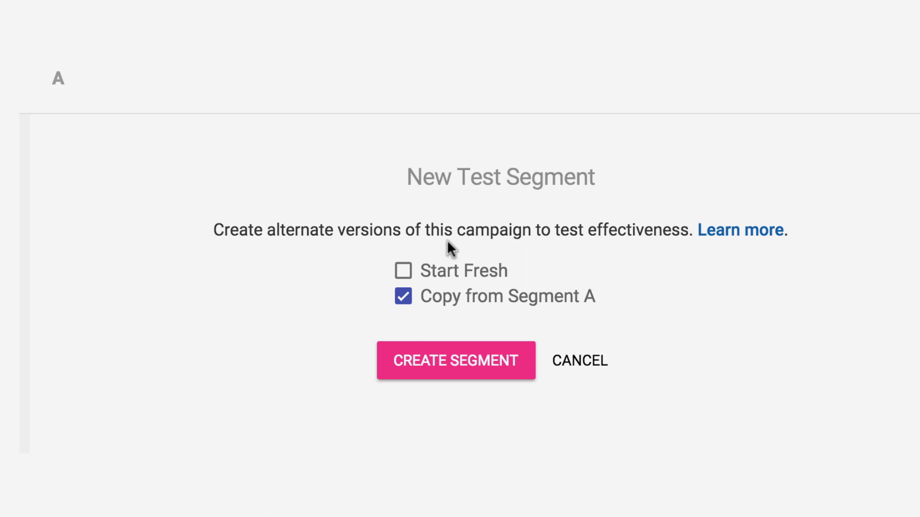
click(433, 363)
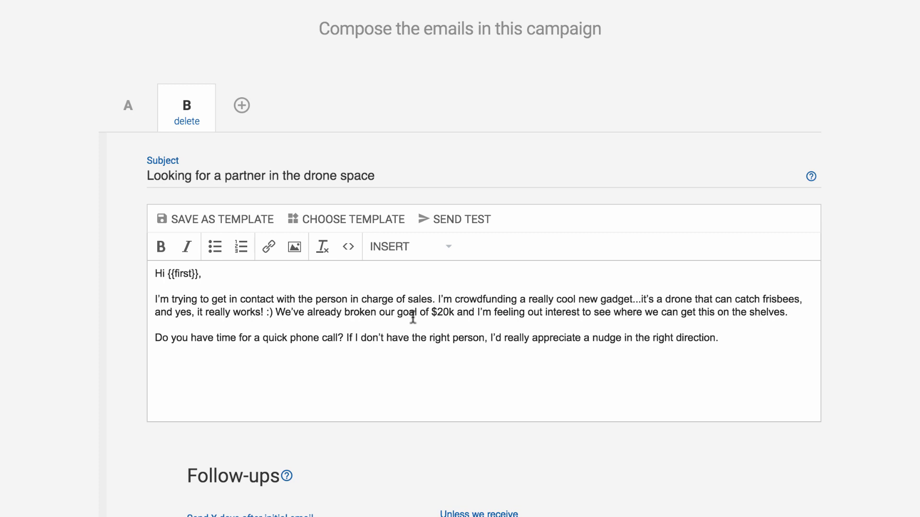
Give segment B the pasted drone-gadget subject and lower its first follow-up delay to 5 days
triple_click(311, 173)
text(We have a drone gadget you might be interested in)
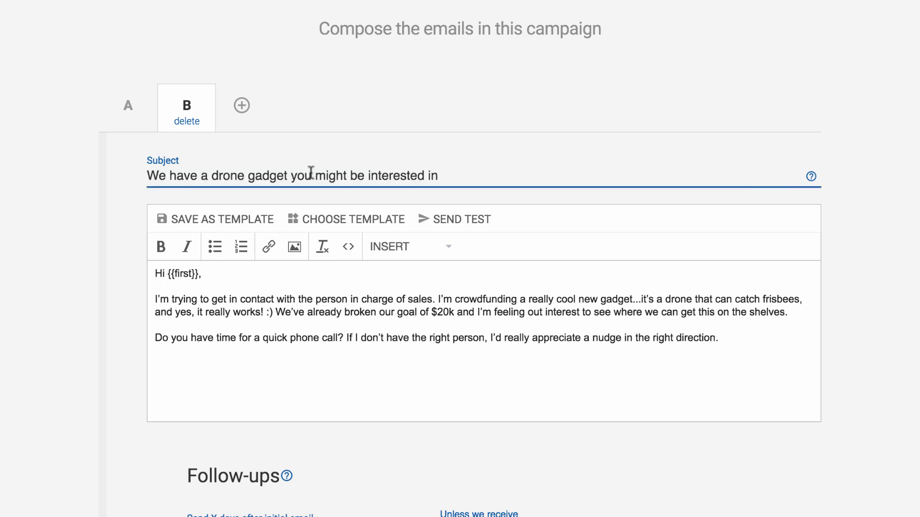
scroll(91, 310, down, 8)
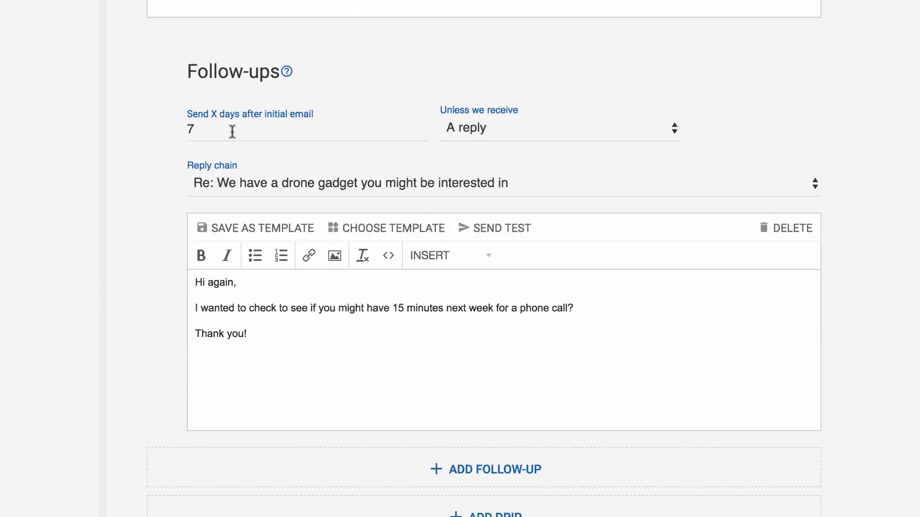
double_click(233, 131)
key(Down)
key(Down)
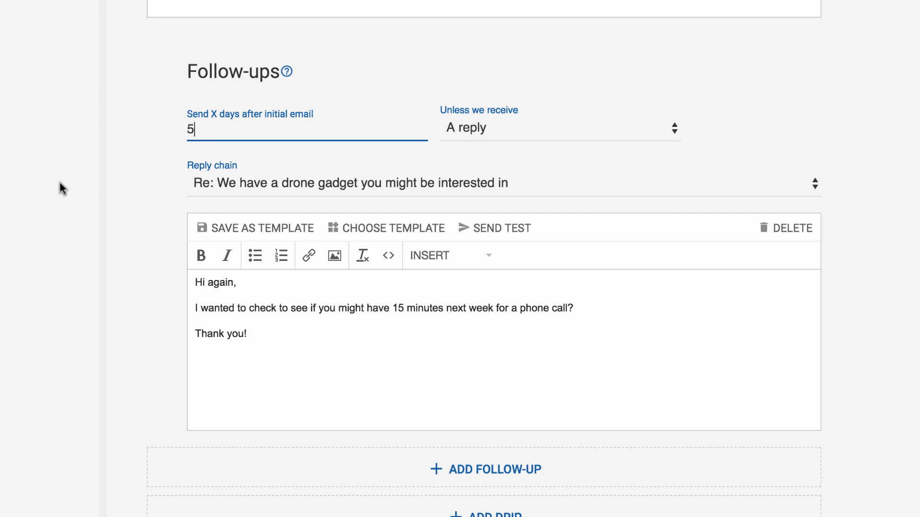
scroll(34, 197, down, 3)
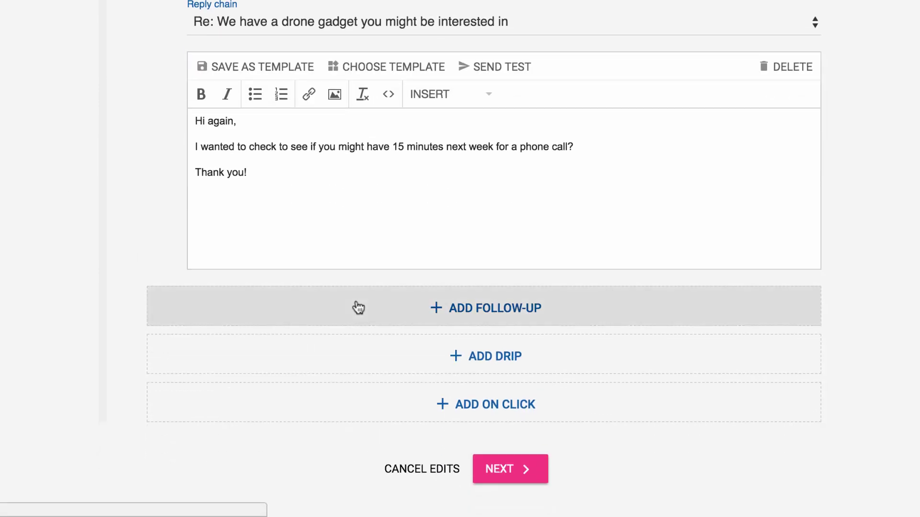
Add a second follow-up after 6 days reading 'Just checking in again!' and proceed to Preview
click(354, 304)
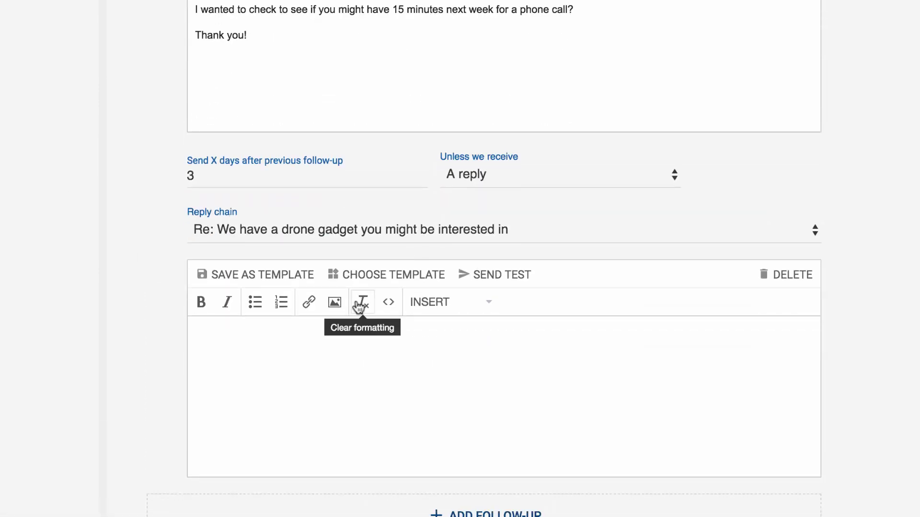
double_click(242, 174)
text(6)
click(265, 344)
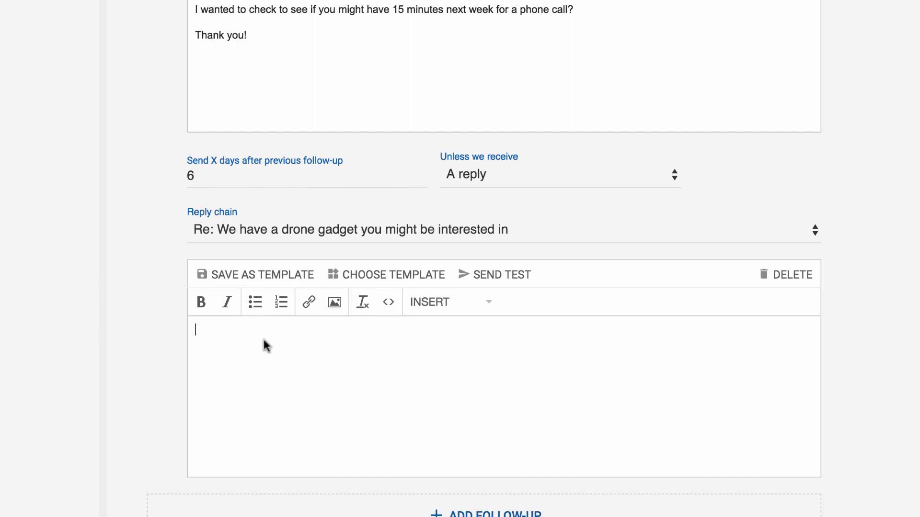
text(Just checking in again!)
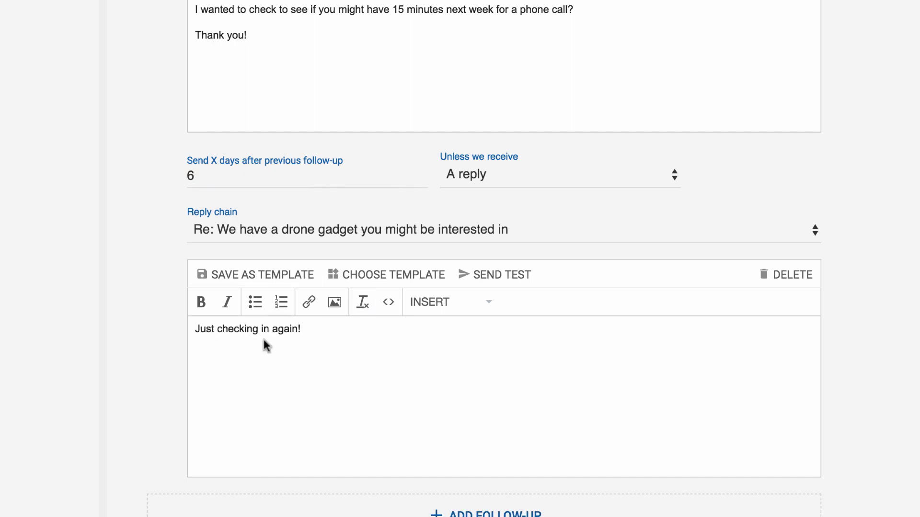
scroll(297, 240, down, 8)
click(496, 303)
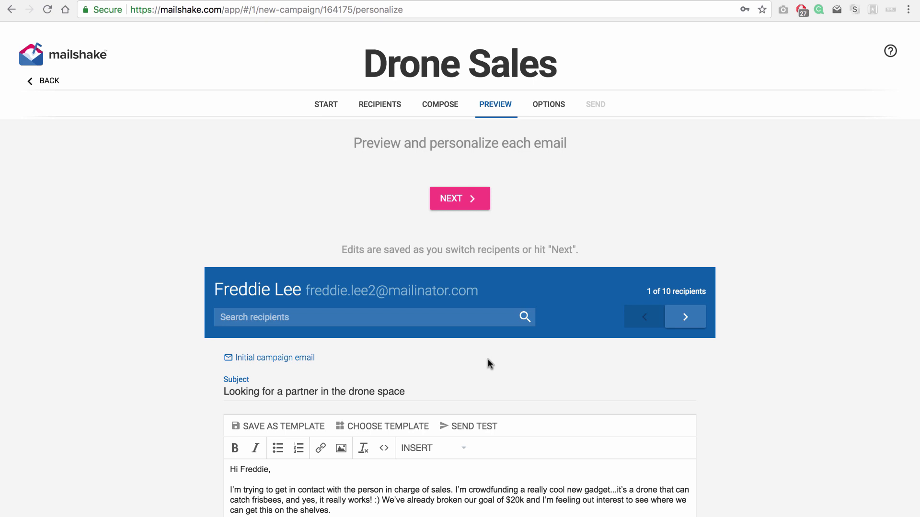
Step through several recipients' personalized Drone Sales email previews, then continue to Options
scroll(487, 364, down, 3)
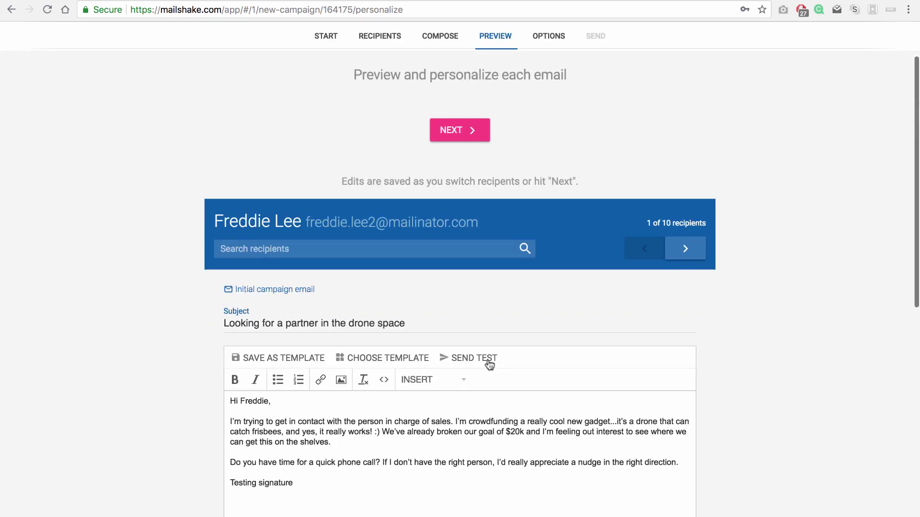
scroll(169, 415, down, 6)
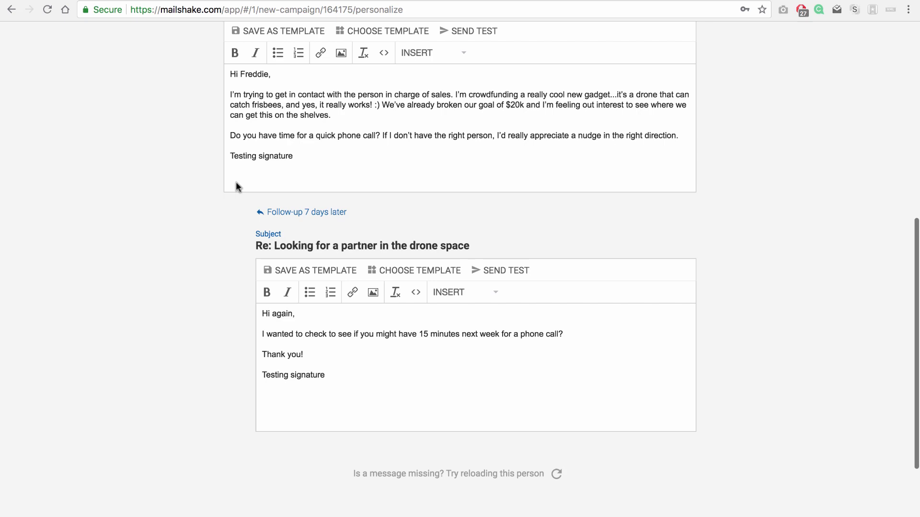
scroll(236, 185, up, 11)
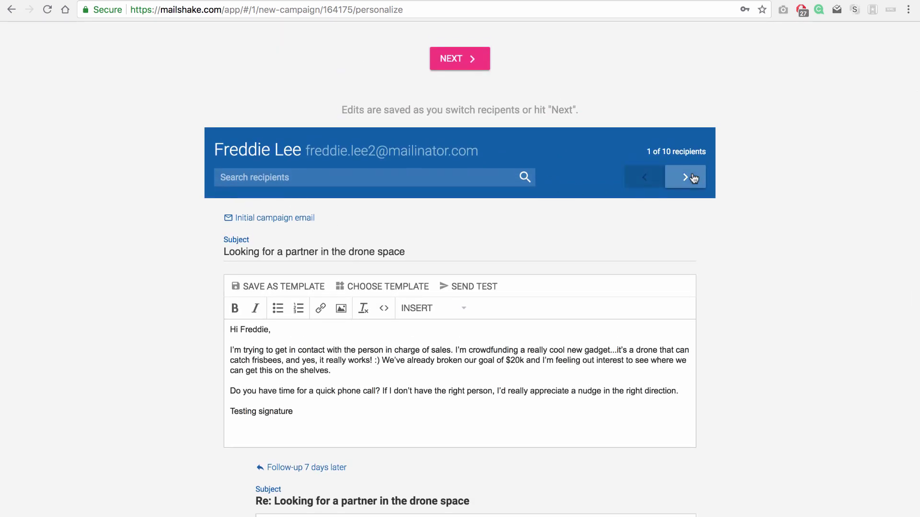
click(687, 177)
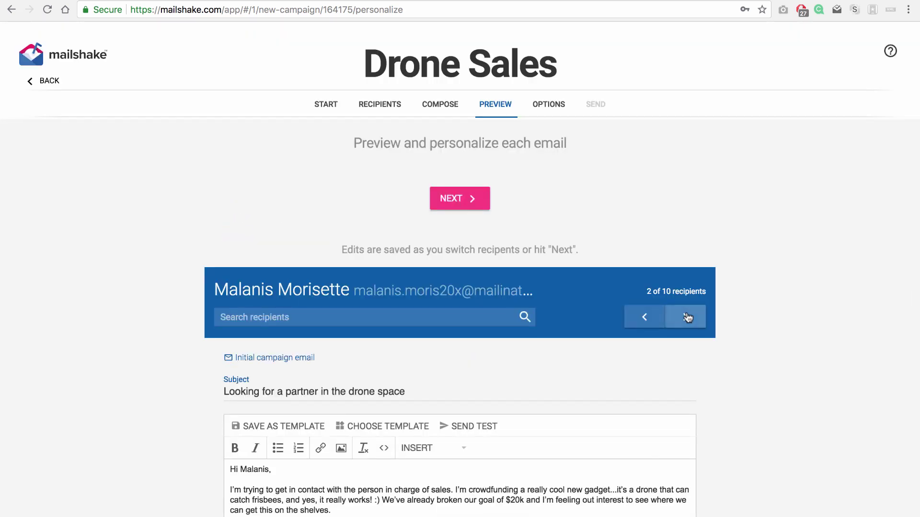
click(687, 317)
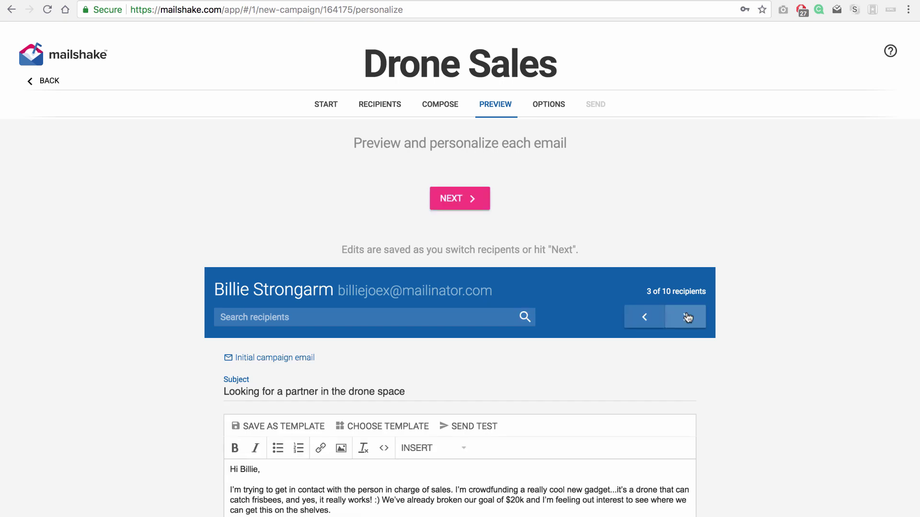
click(688, 316)
click(688, 316)
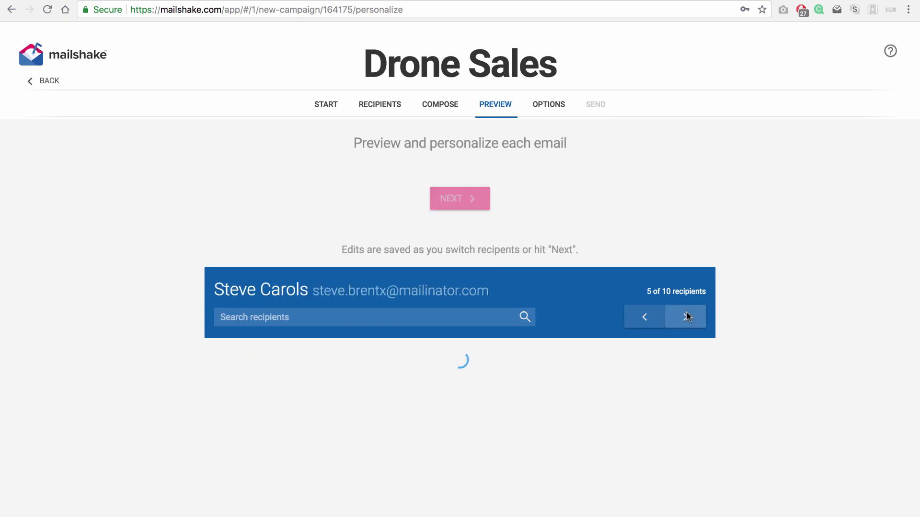
click(687, 317)
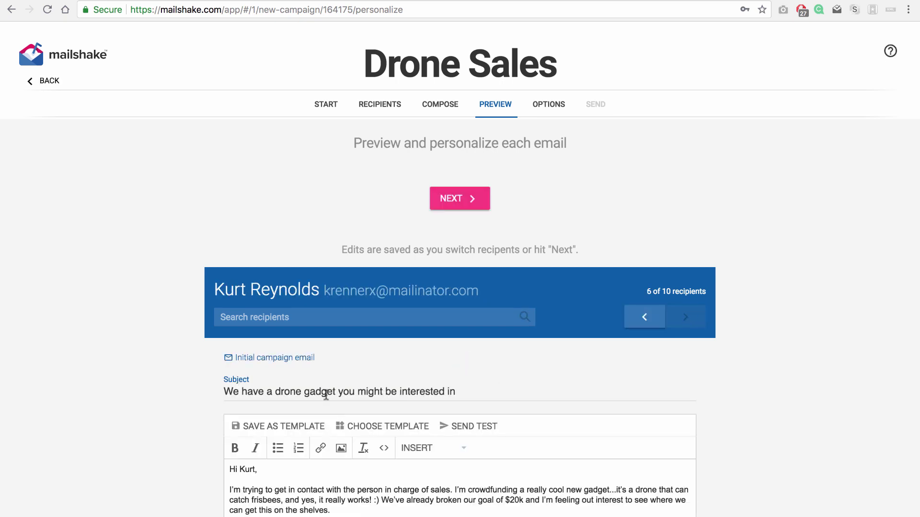
scroll(205, 436, down, 5)
scroll(205, 436, down, 8)
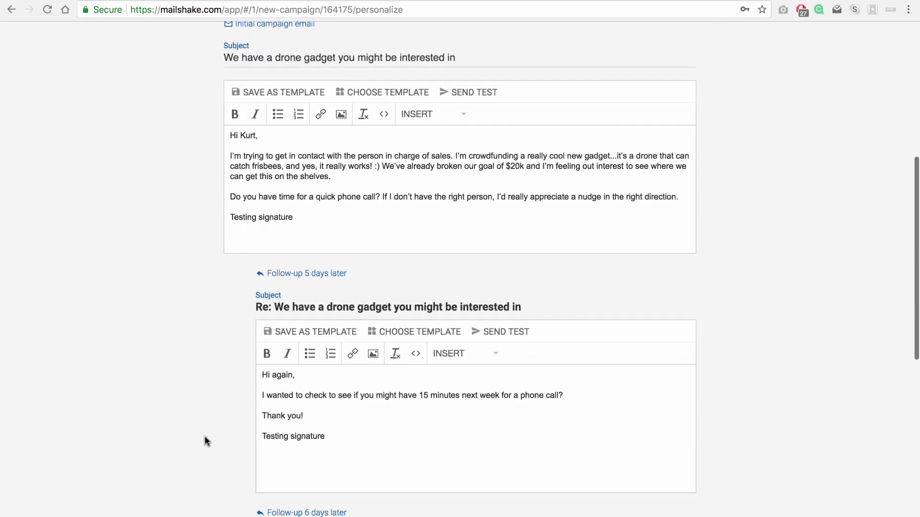
scroll(232, 372, up, 12)
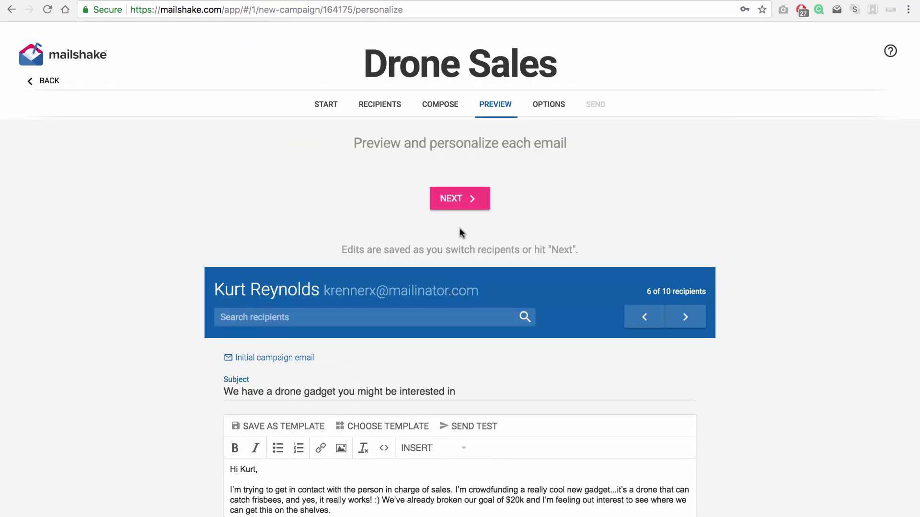
click(455, 207)
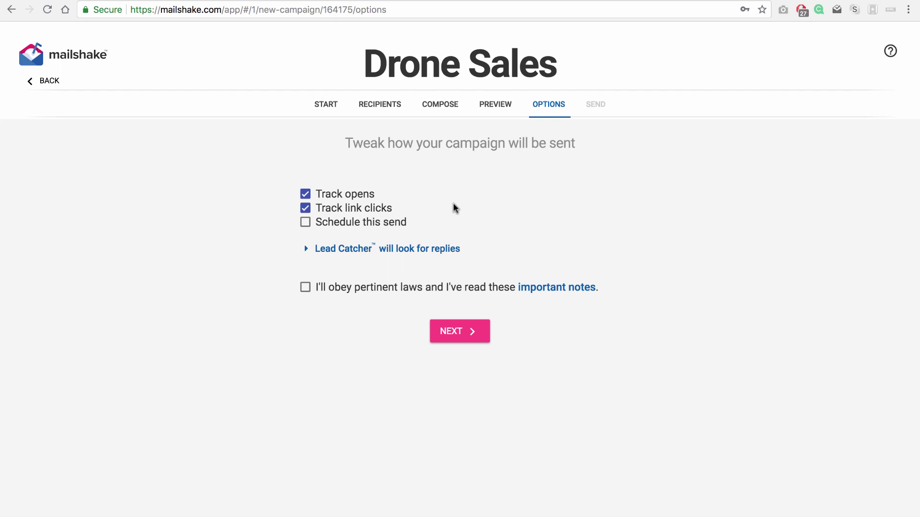
Agree to obey pertinent laws and start the Drone Sales campaign
click(383, 287)
click(452, 338)
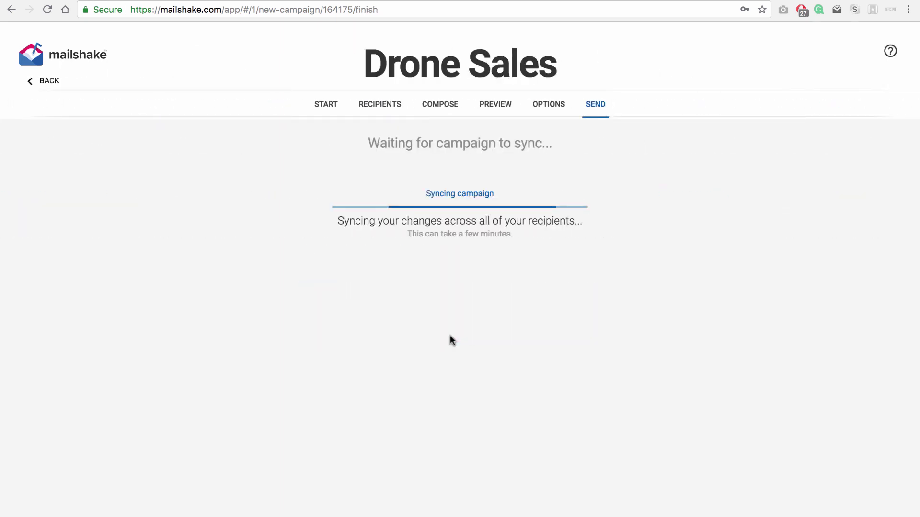
click(450, 199)
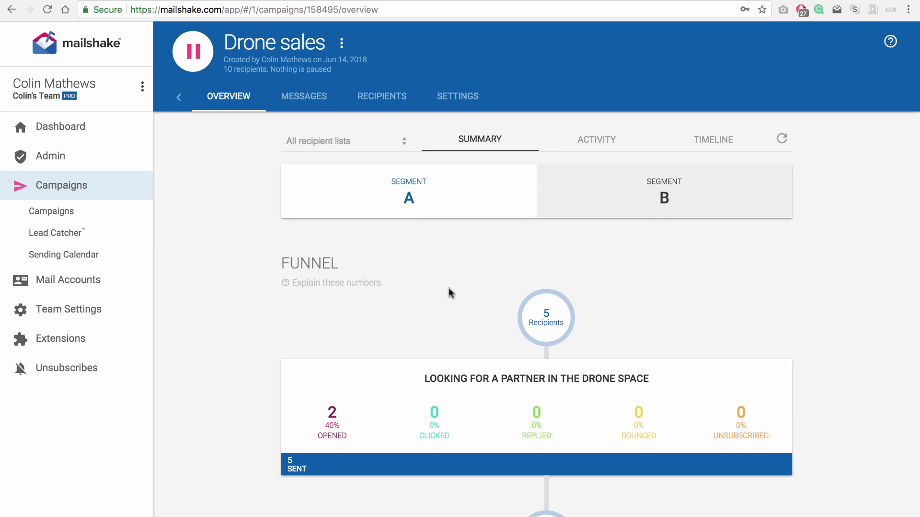
Scroll through segment A's Overview Summary funnel: 5 sent, 2 opened (40%)
scroll(448, 292, down, 3)
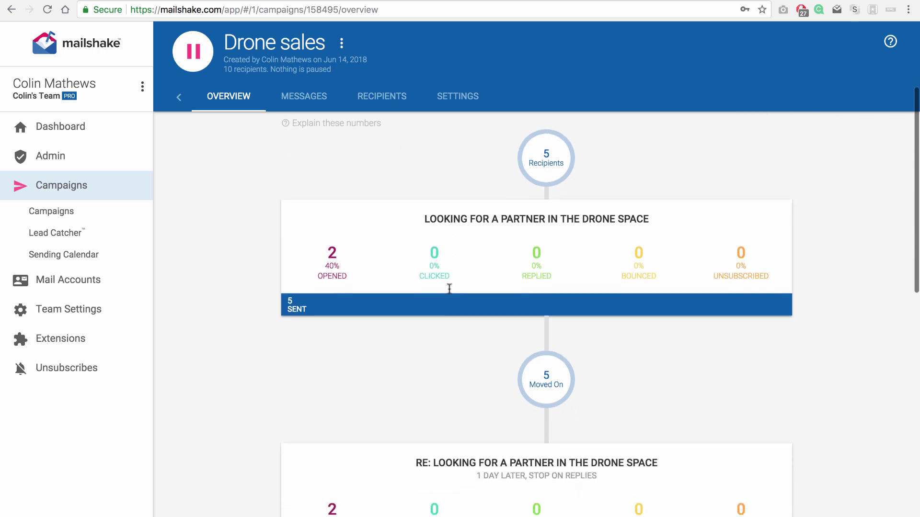
scroll(450, 288, down, 4)
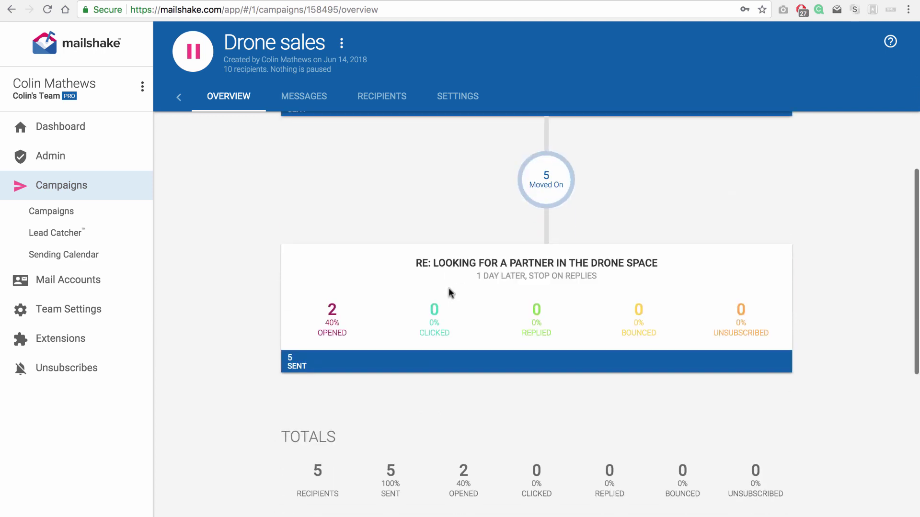
scroll(448, 292, down, 1)
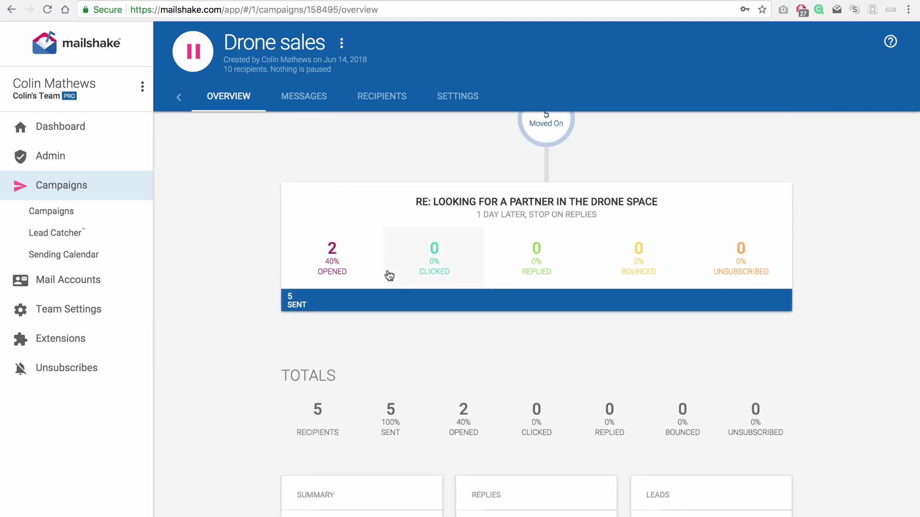
scroll(389, 276, down, 4)
scroll(388, 273, up, 10)
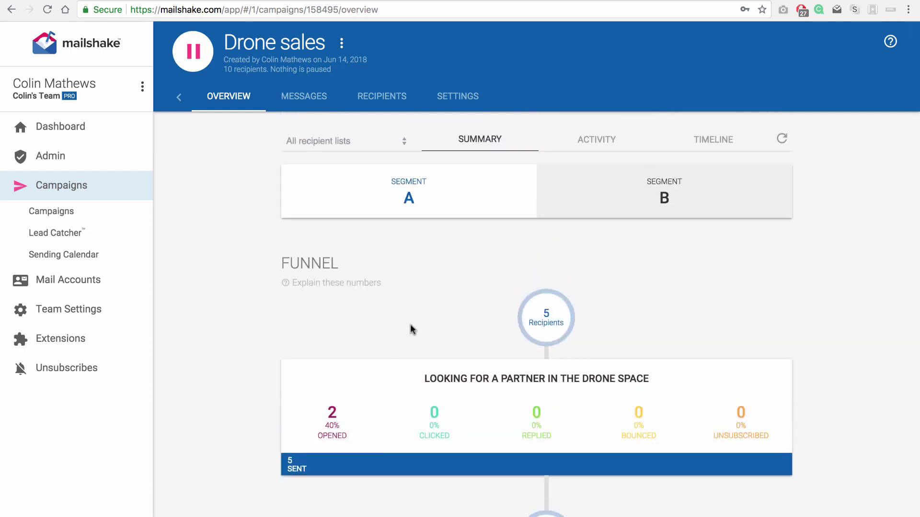
Switch to Segment B and review its funnel: 5 sent, 4 opened (80%), 15 emails sent
click(606, 214)
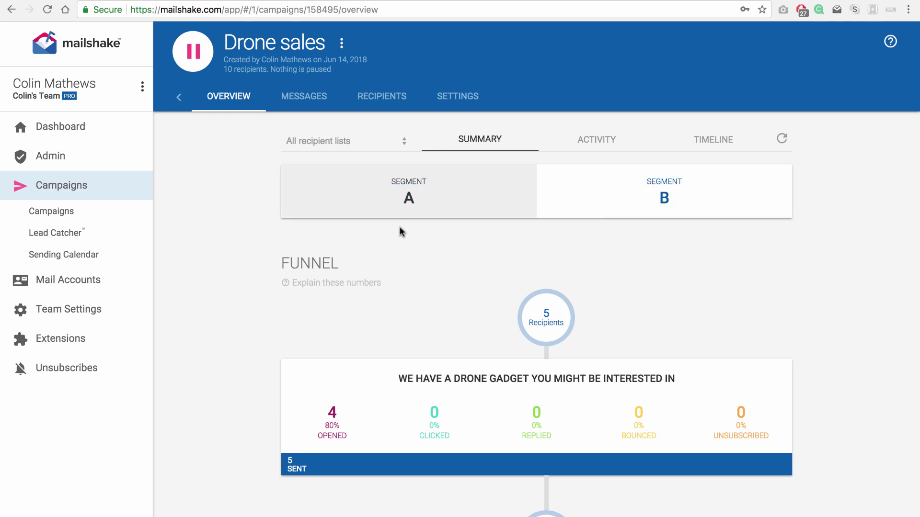
scroll(226, 325, down, 2)
scroll(336, 316, down, 5)
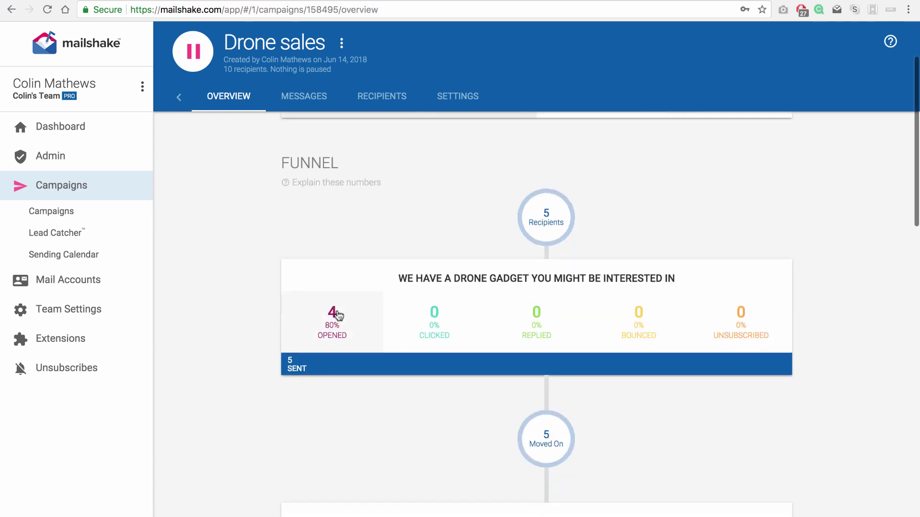
scroll(277, 397, down, 2)
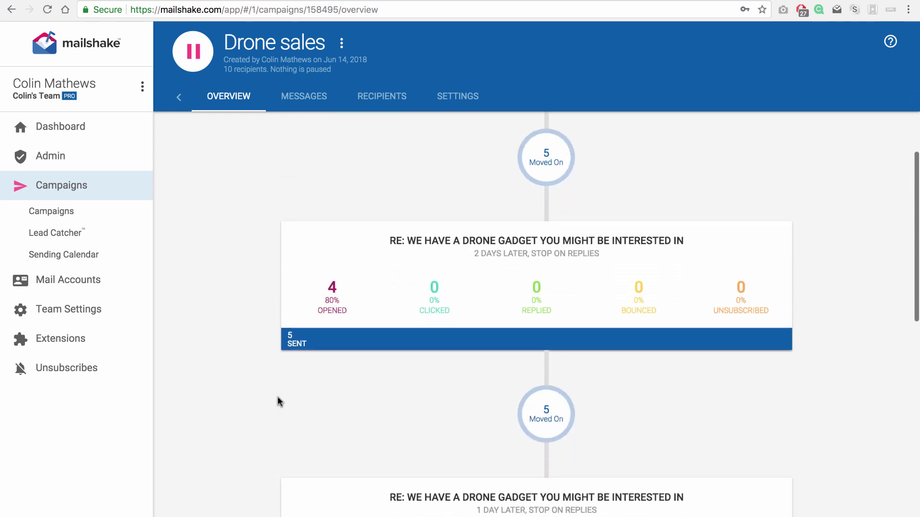
scroll(381, 346, down, 3)
scroll(382, 349, down, 3)
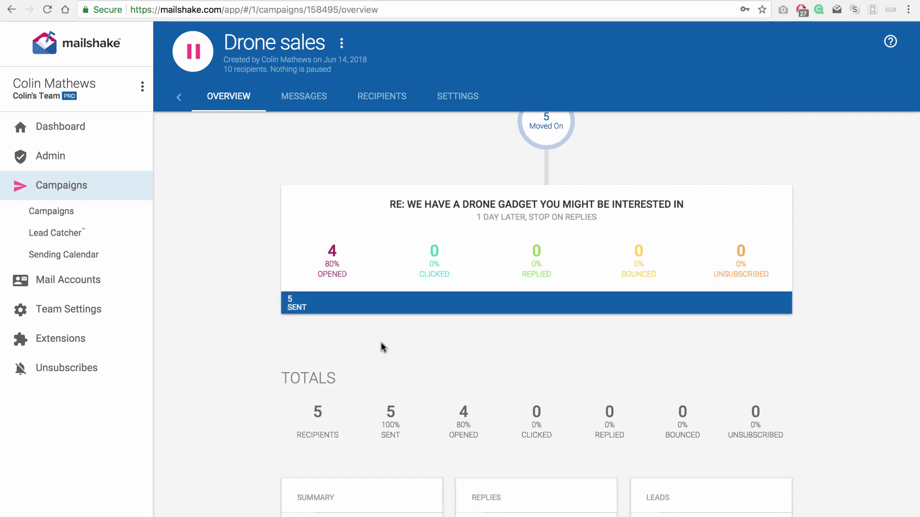
scroll(574, 299, down, 3)
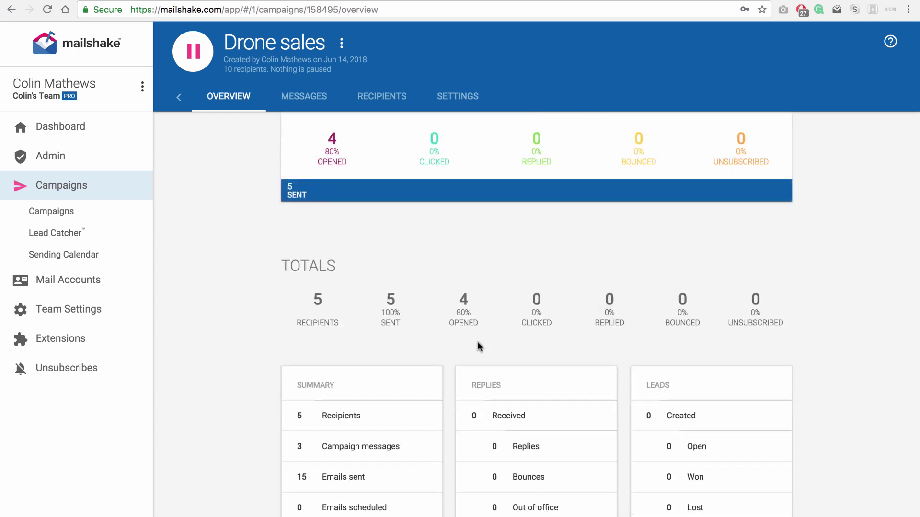
scroll(491, 292, up, 5)
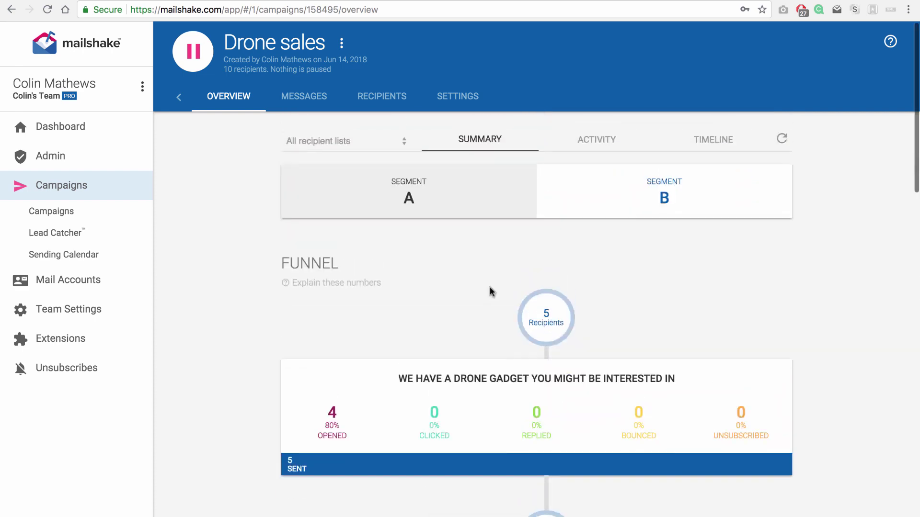
Show the Timeline chart for Segment B: initial emails 6/14, follow-ups 6/16 and 6/17
click(700, 141)
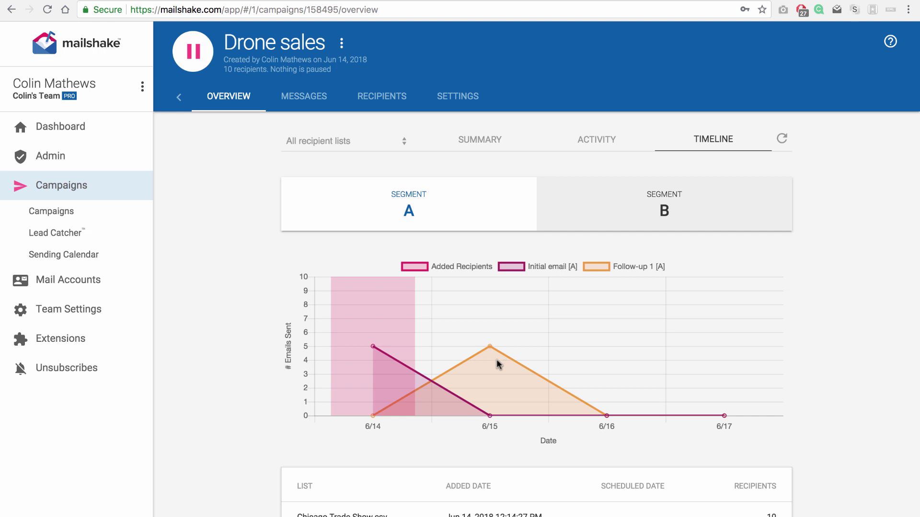
click(575, 224)
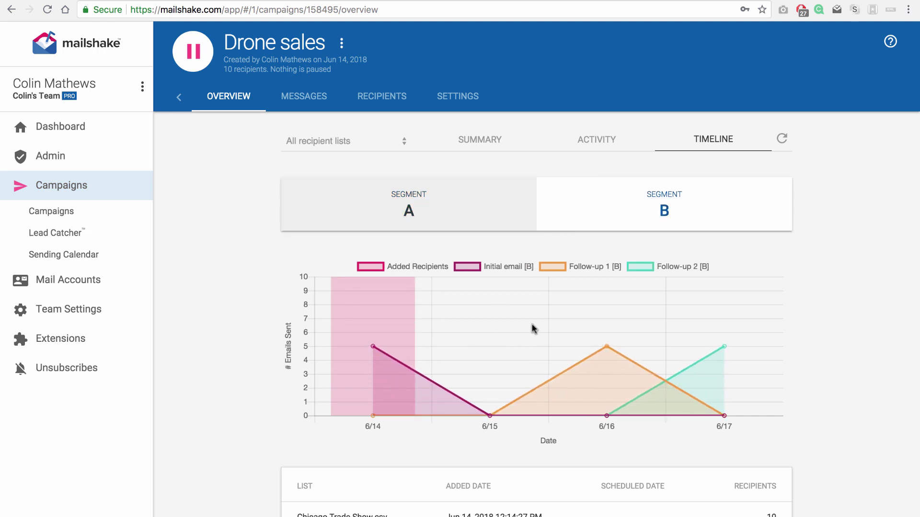
Filter the Recipients list to Segment B and bring up the export choices
click(381, 102)
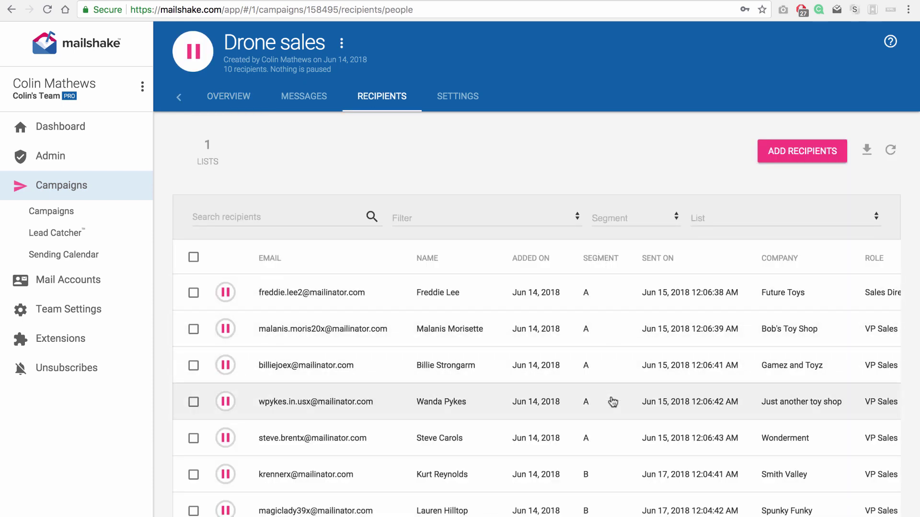
scroll(609, 400, down, 2)
scroll(596, 334, down, 3)
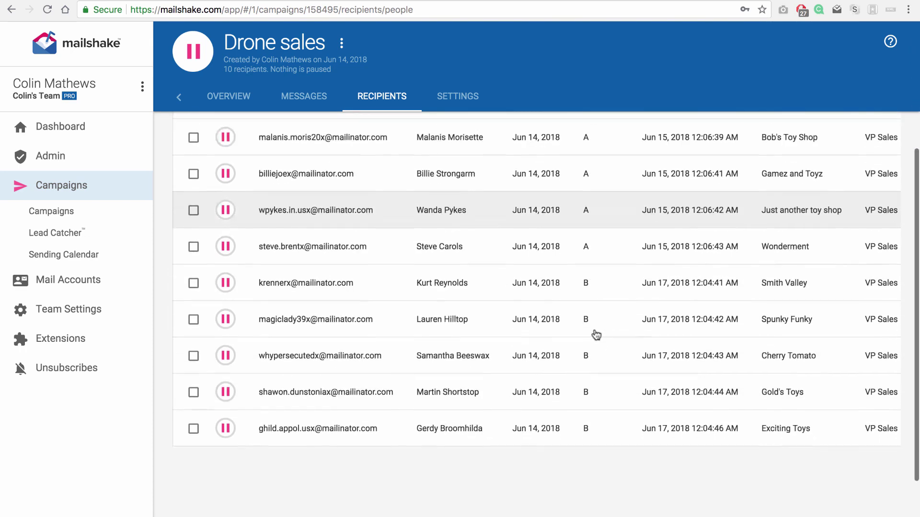
scroll(593, 390, up, 5)
click(618, 209)
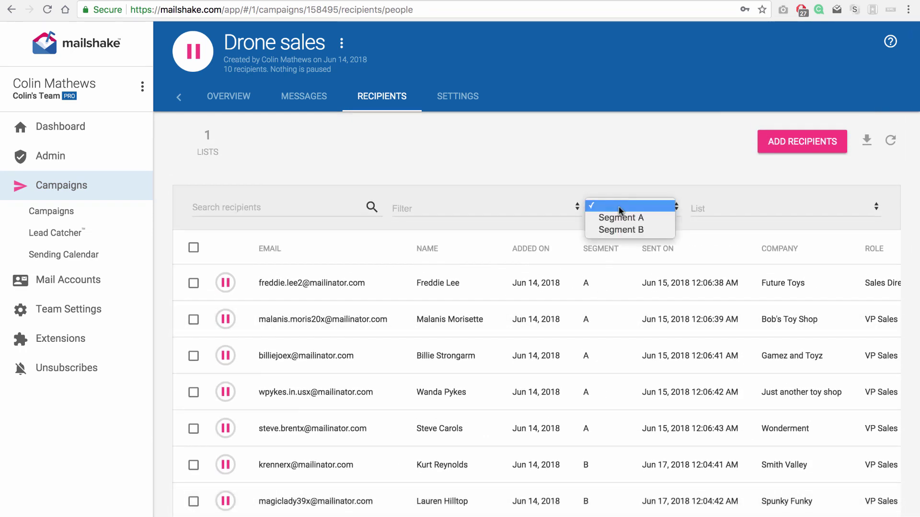
click(618, 231)
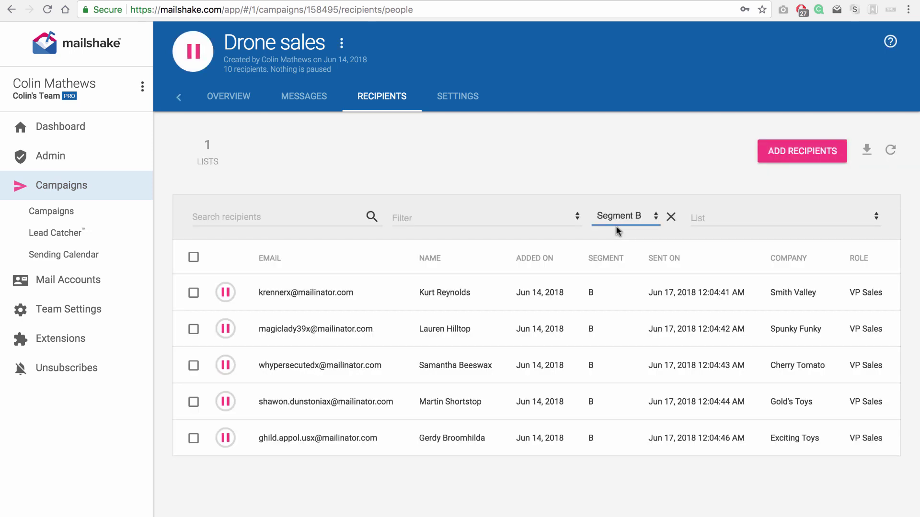
click(312, 148)
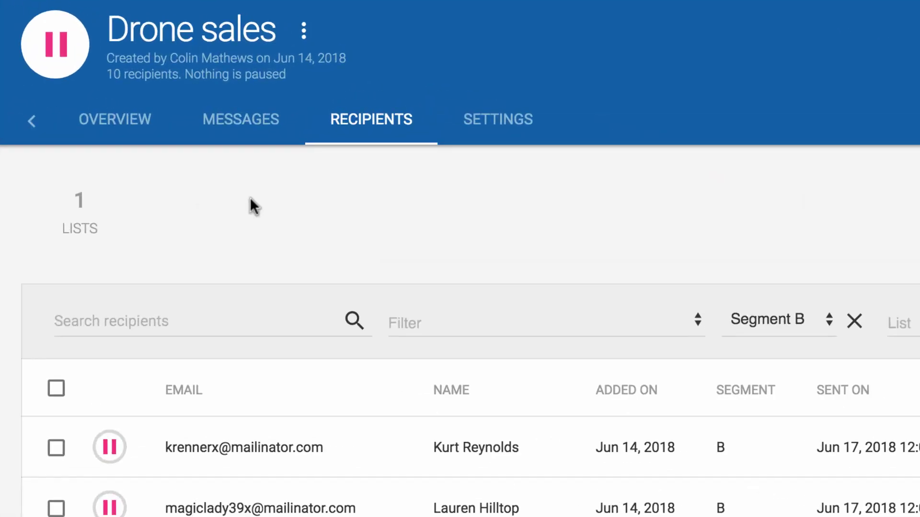
click(342, 44)
click(243, 181)
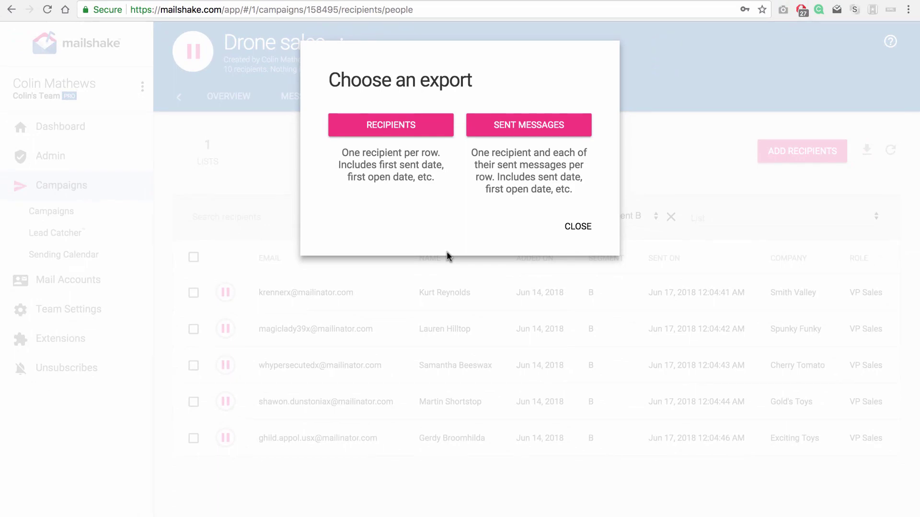
click(438, 314)
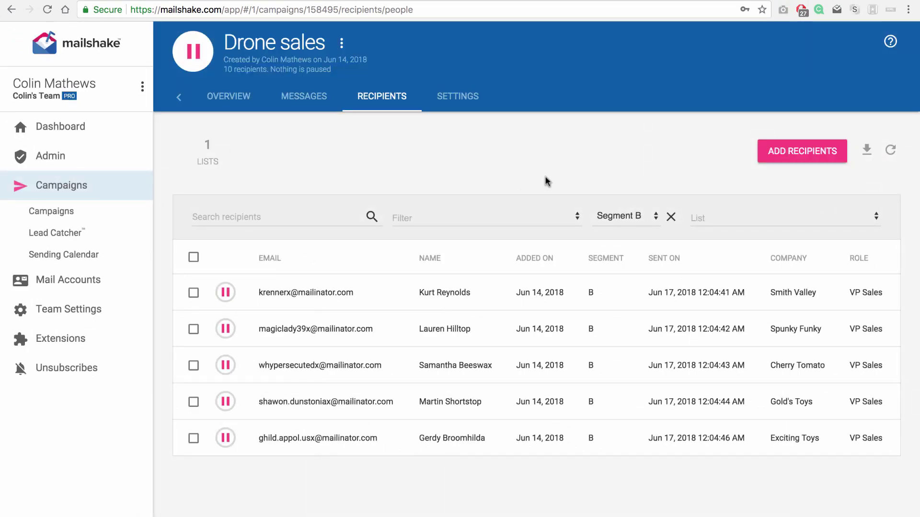